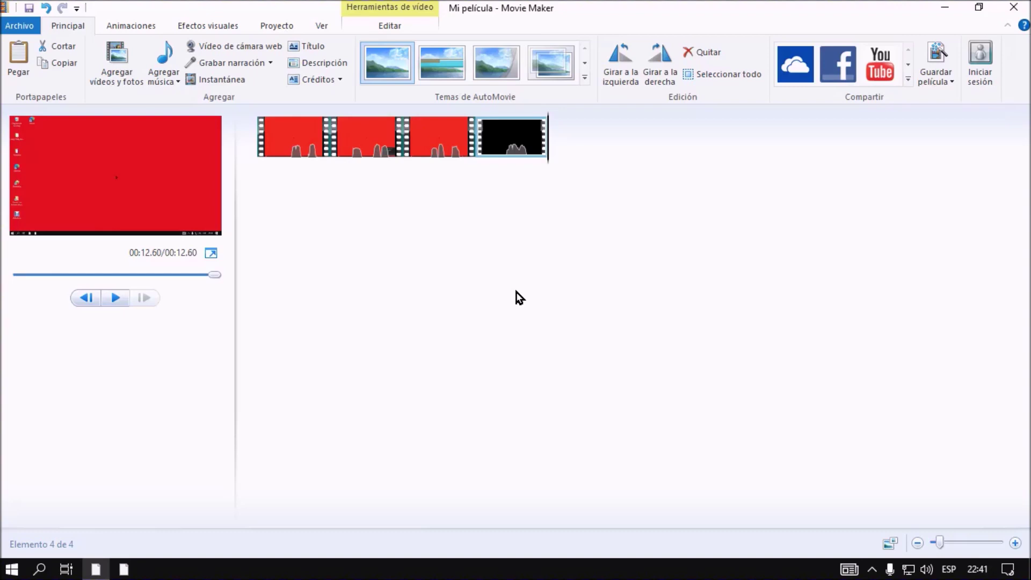
Move the storyboard selection back to the first of the four clips.
key(Left)
key(Left)
key(Left)
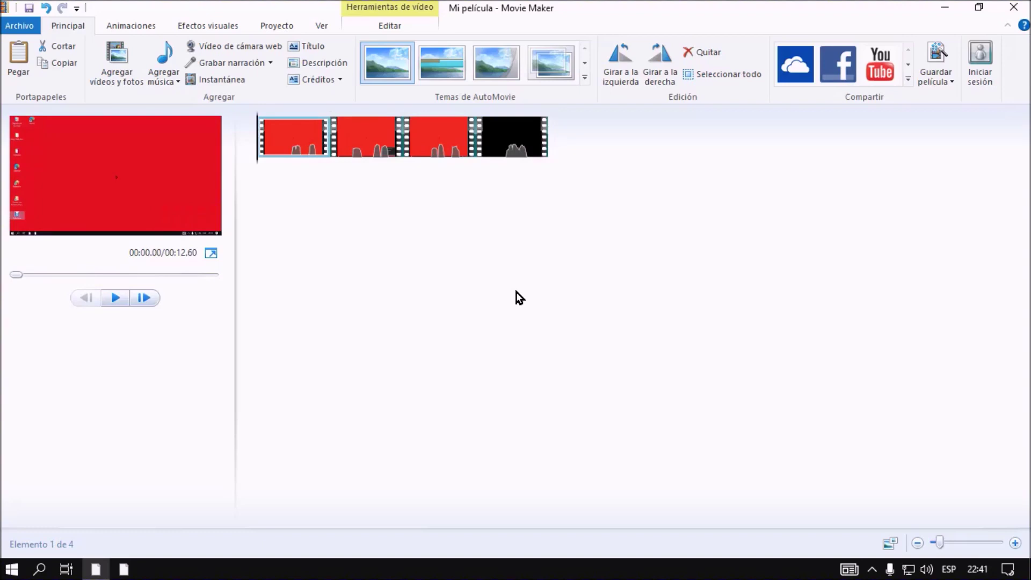
key(alt)
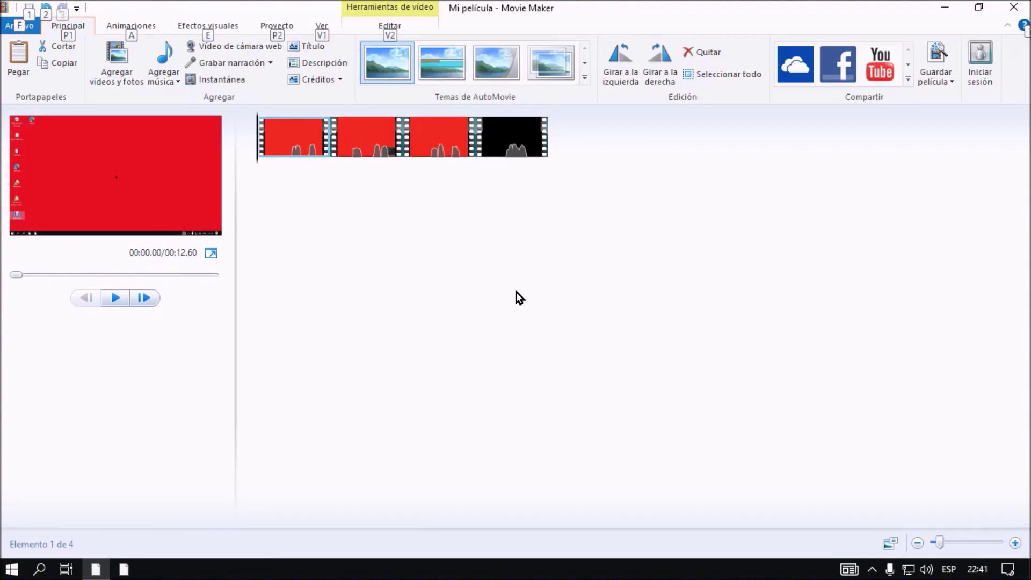
key(Escape)
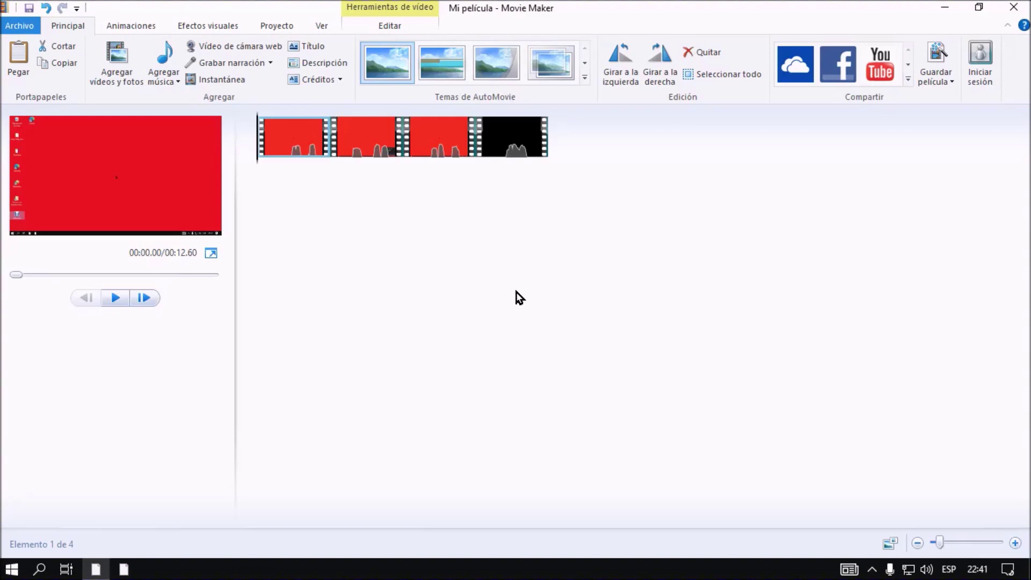
Start saving the movie as a video file with the recent YouTube setting.
key(alt+a)
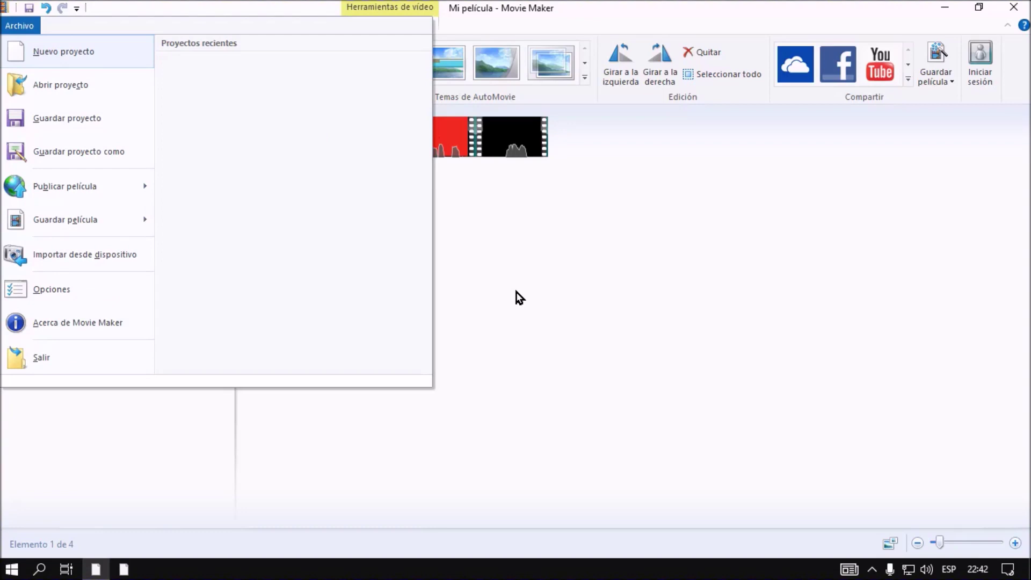
key(Down)
key(Down)
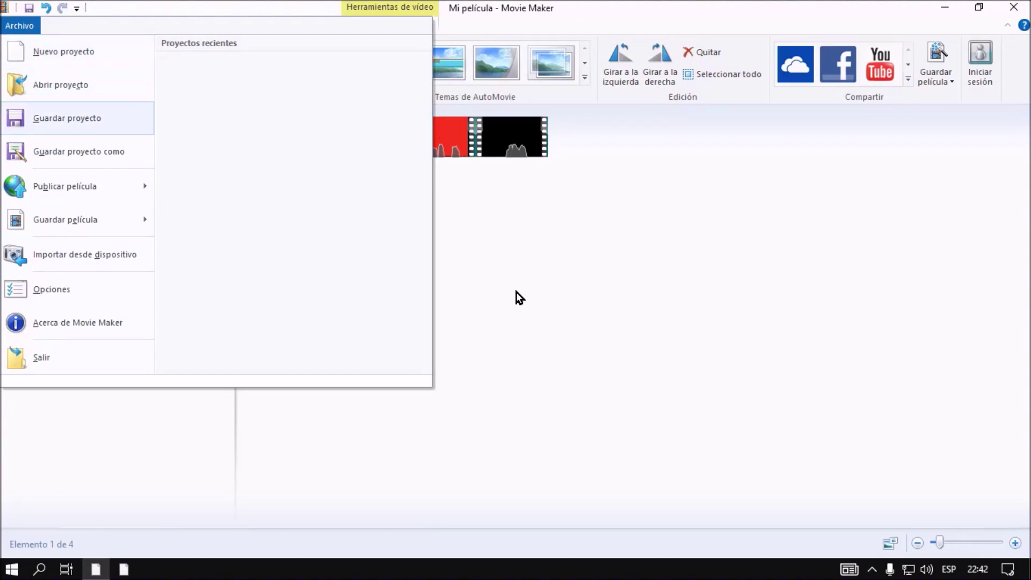
key(Down)
key(Down)
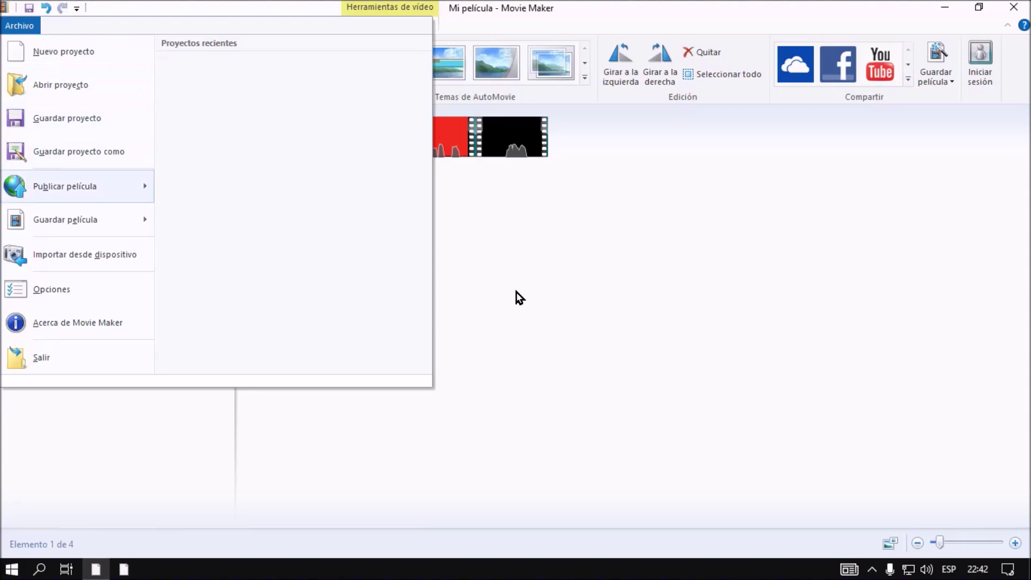
key(Down)
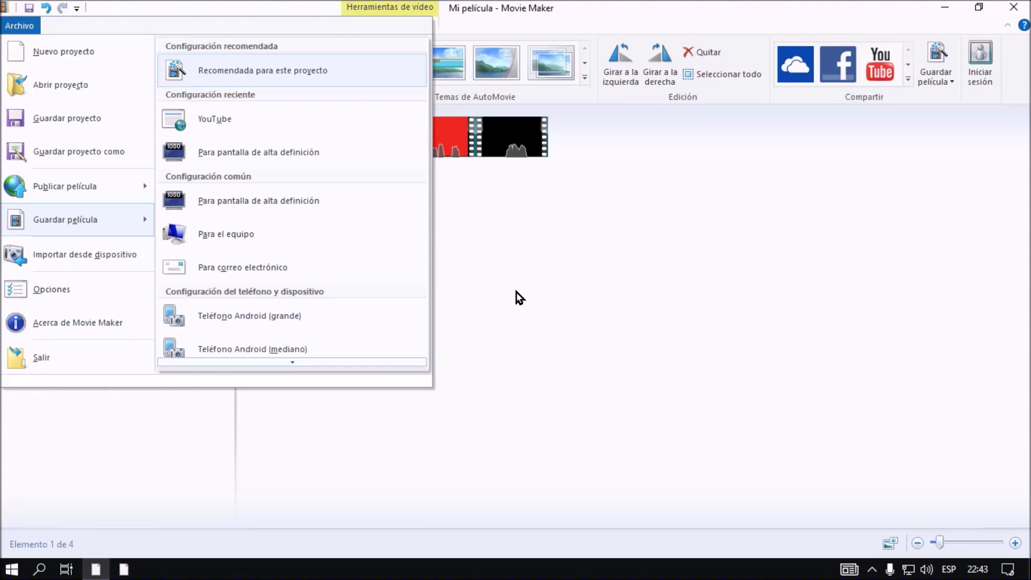
key(Down)
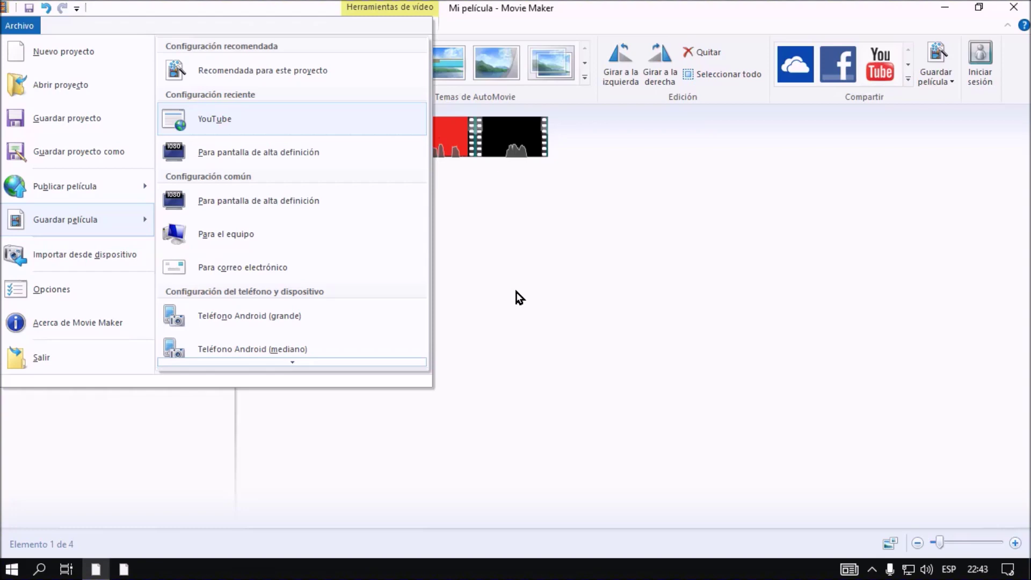
click(519, 298)
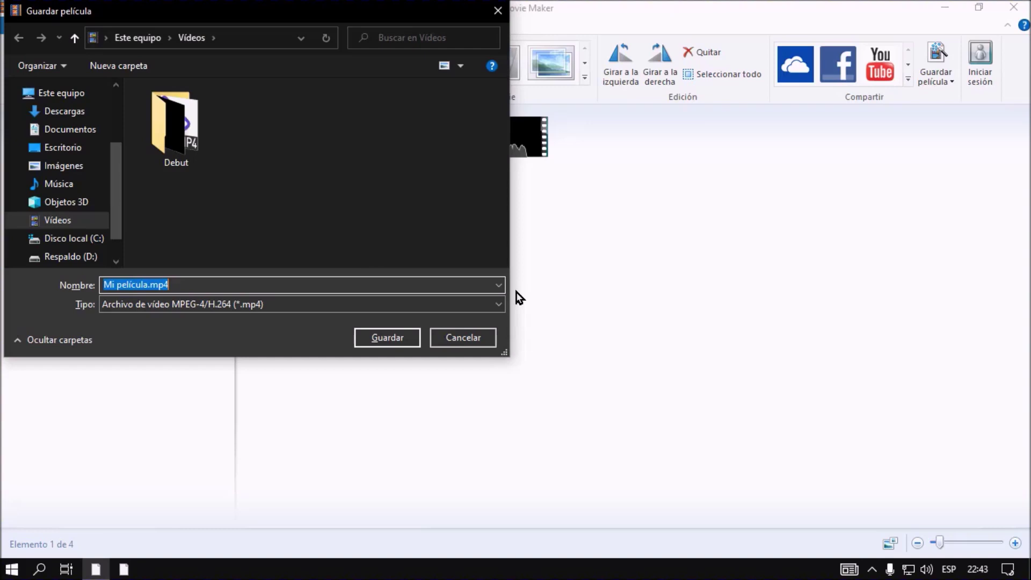
Save the movie in the Vídeos folder as Faraon11 in MPEG-4/H.264 format and dismiss the completion dialog.
text(Fat)
key(BackSpace)
text(raon)
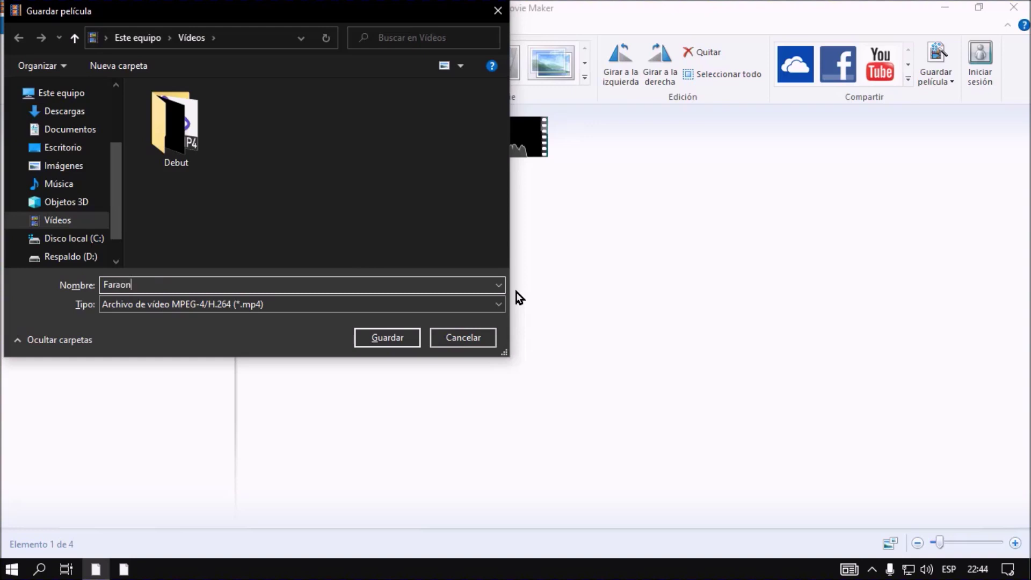
text(11)
key(Tab)
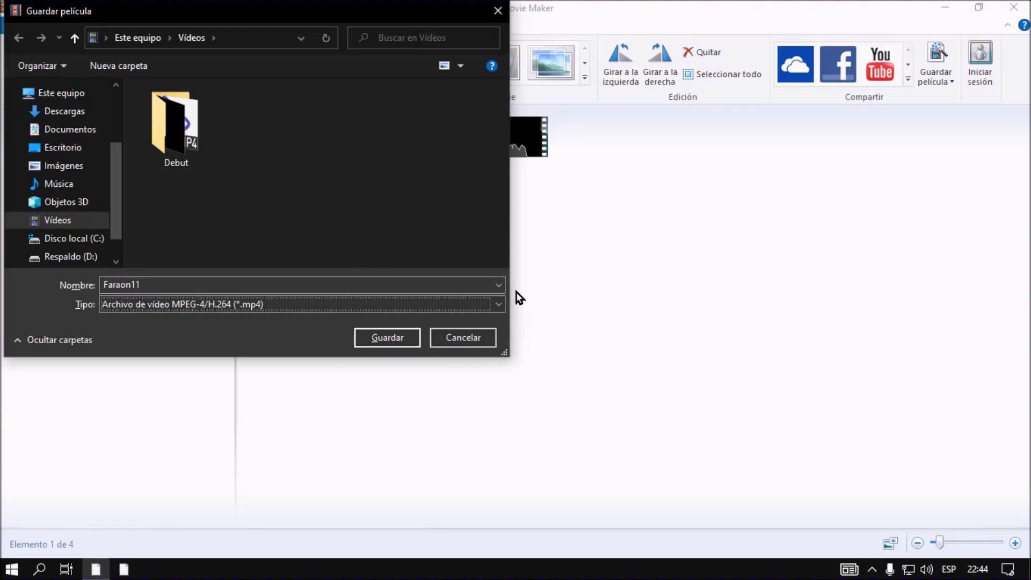
key(Tab)
key(Tab)
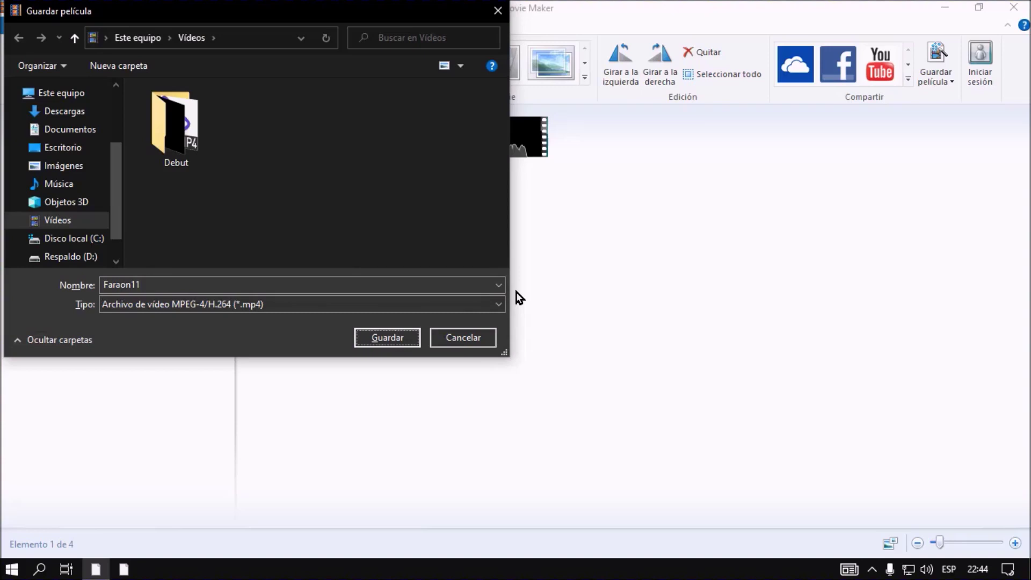
key(Return)
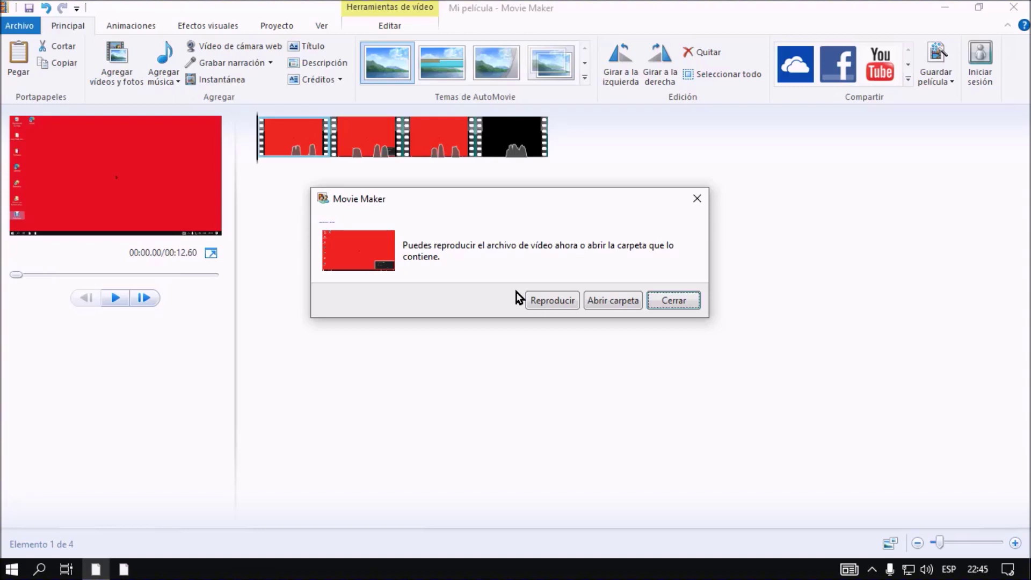
key(Escape)
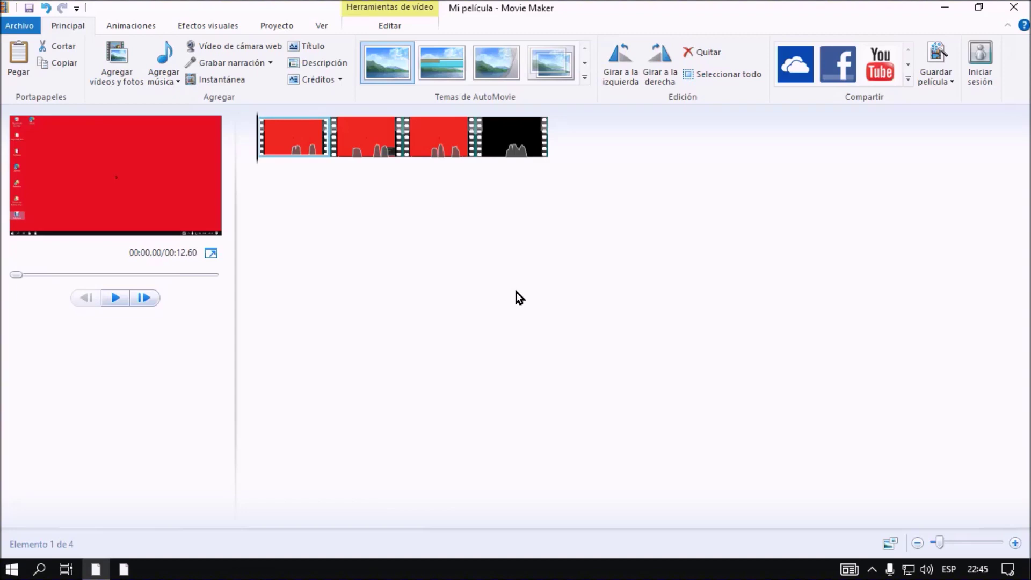
Close Movie Maker without saving the project changes and select debut.exe on the desktop.
key(alt+F4)
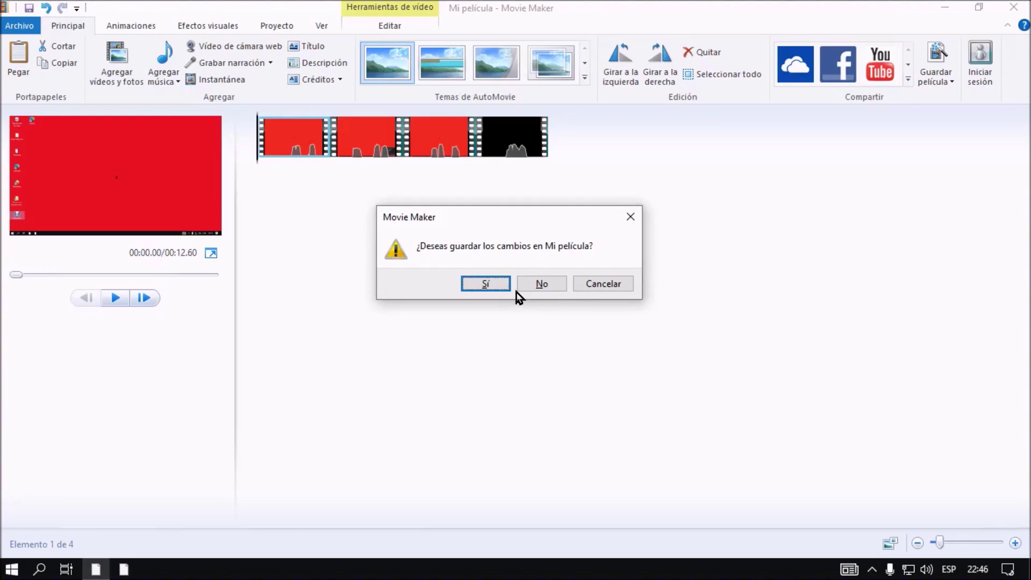
key(Tab)
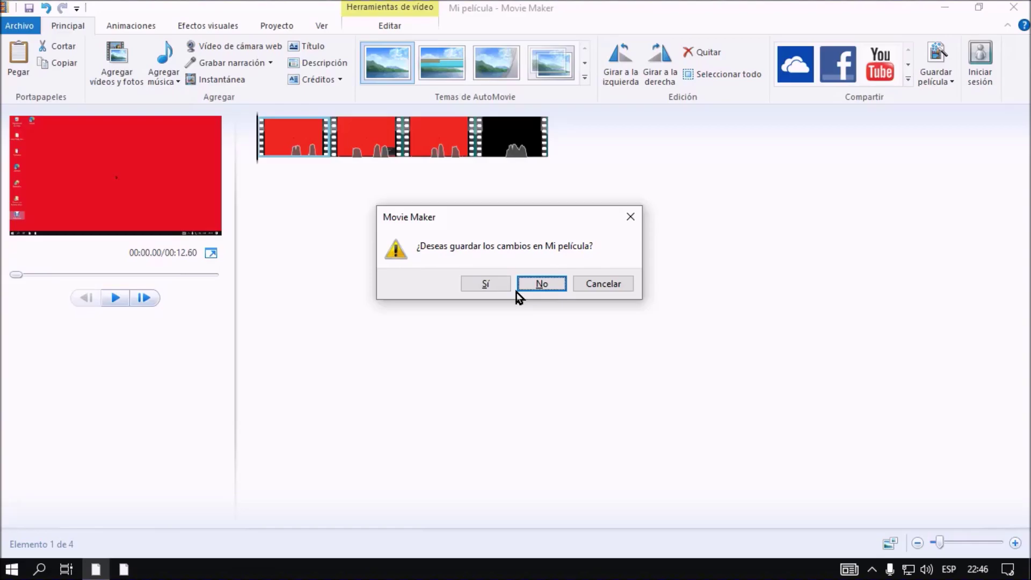
key(Return)
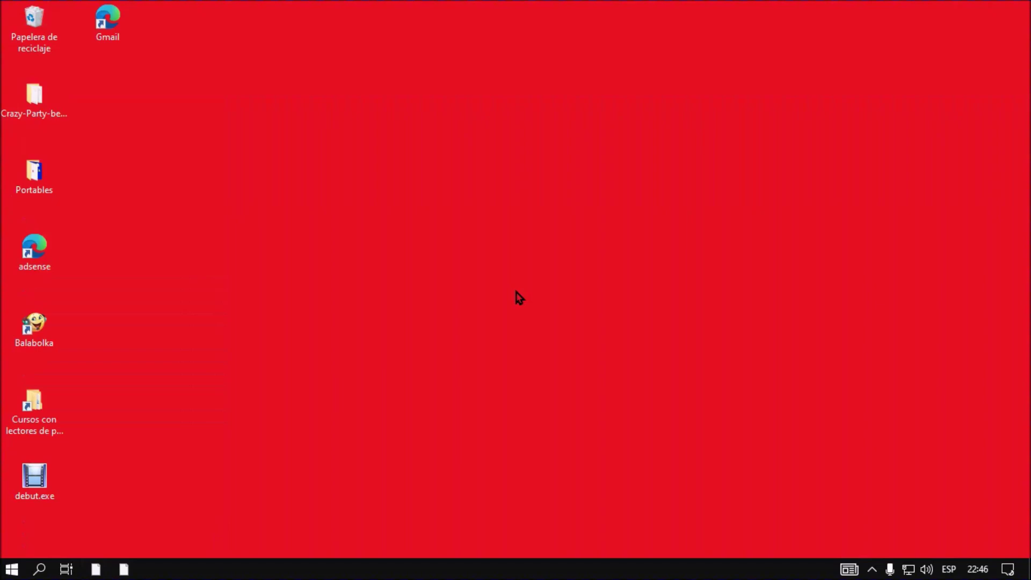
key(d)
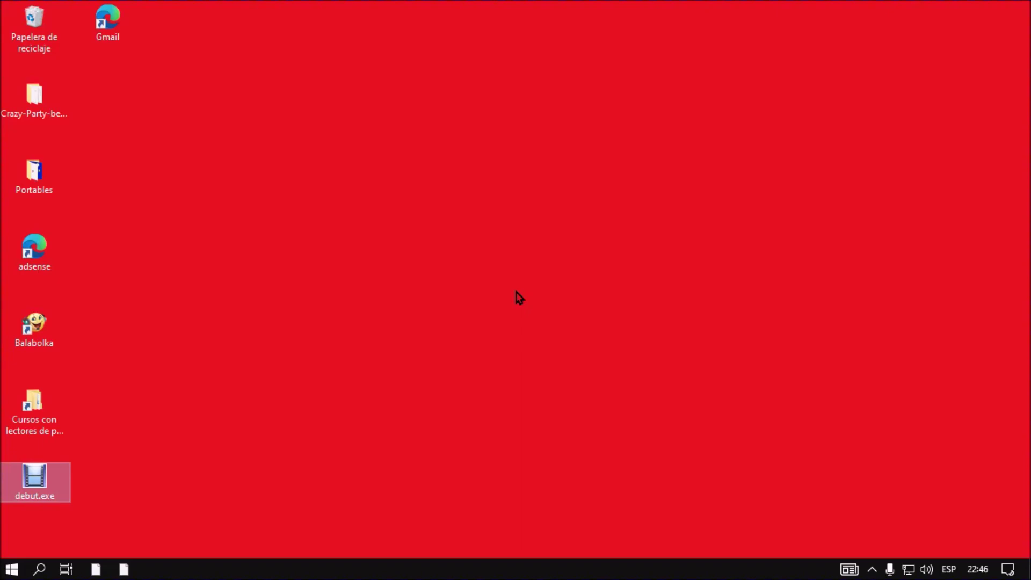
Open the Vídeos folder in File Explorer and play Faraon11.mp4 to check the exported video.
key(super+e)
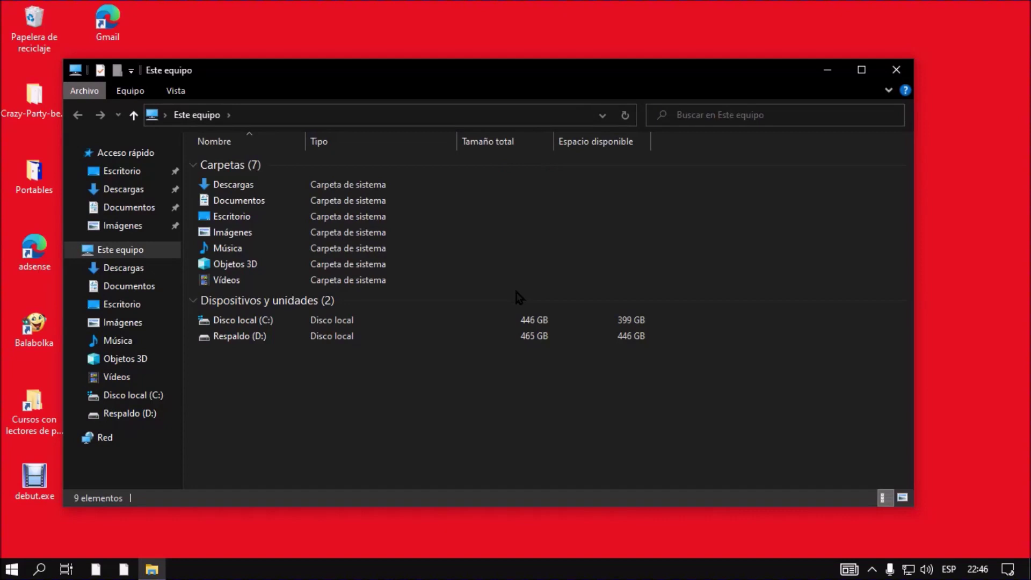
key(v)
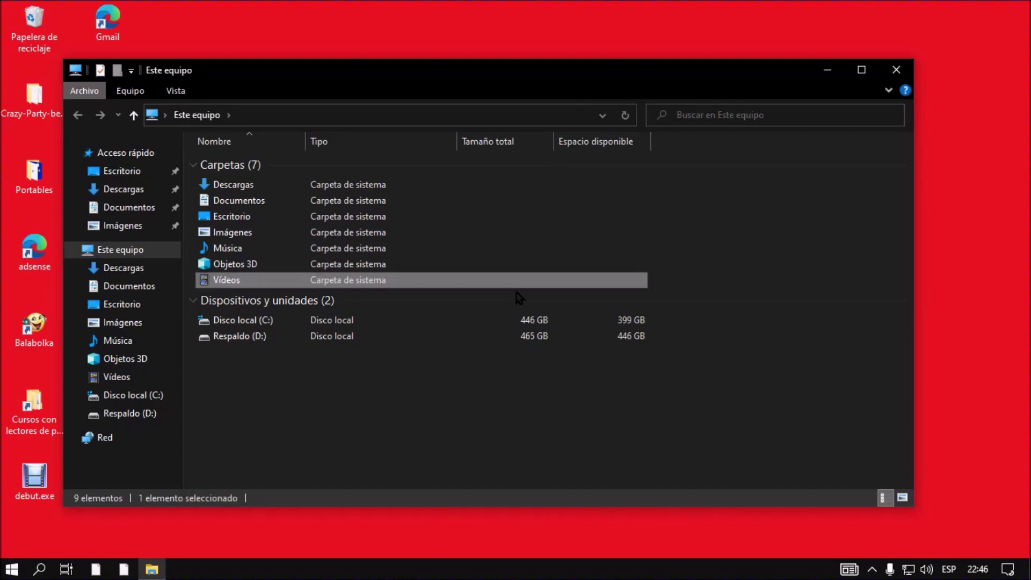
key(Return)
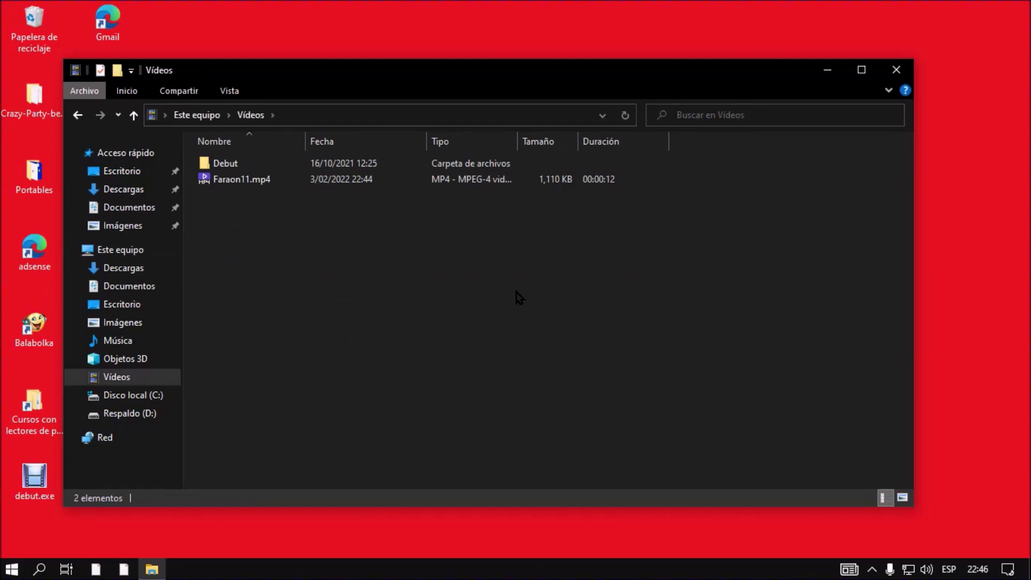
key(Down)
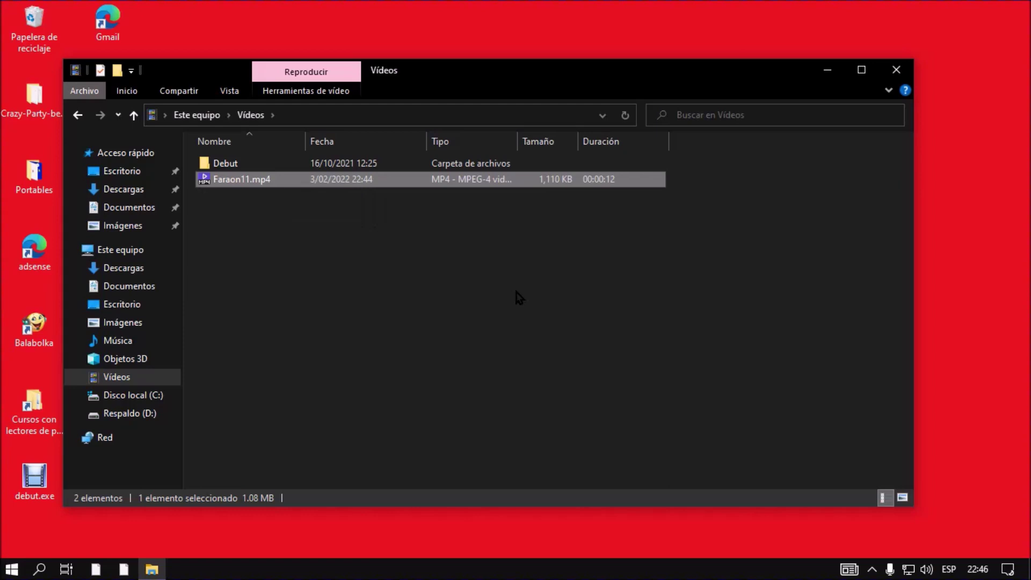
key(Return)
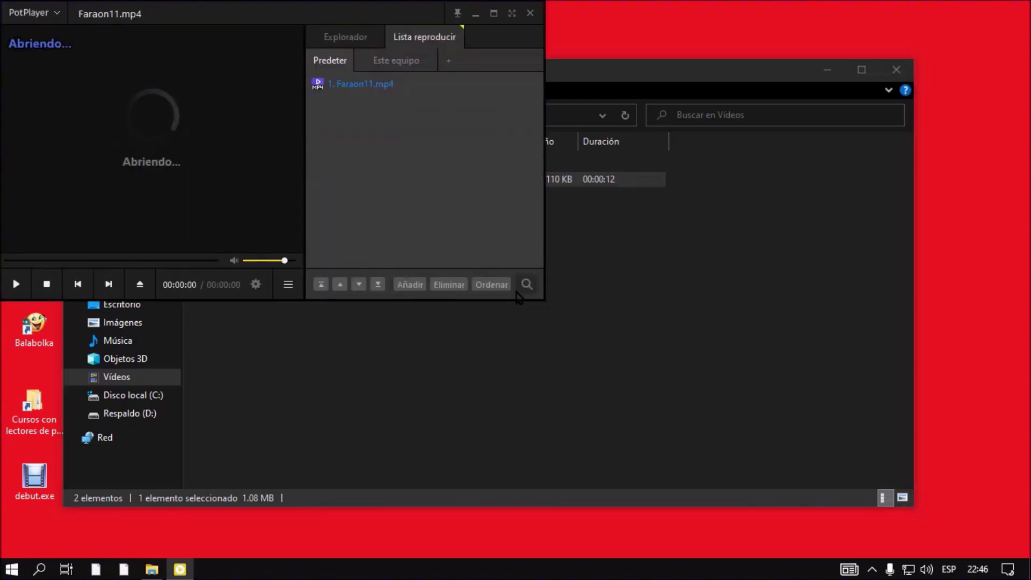
scroll(519, 297, up, 2)
scroll(519, 297, up, 2)
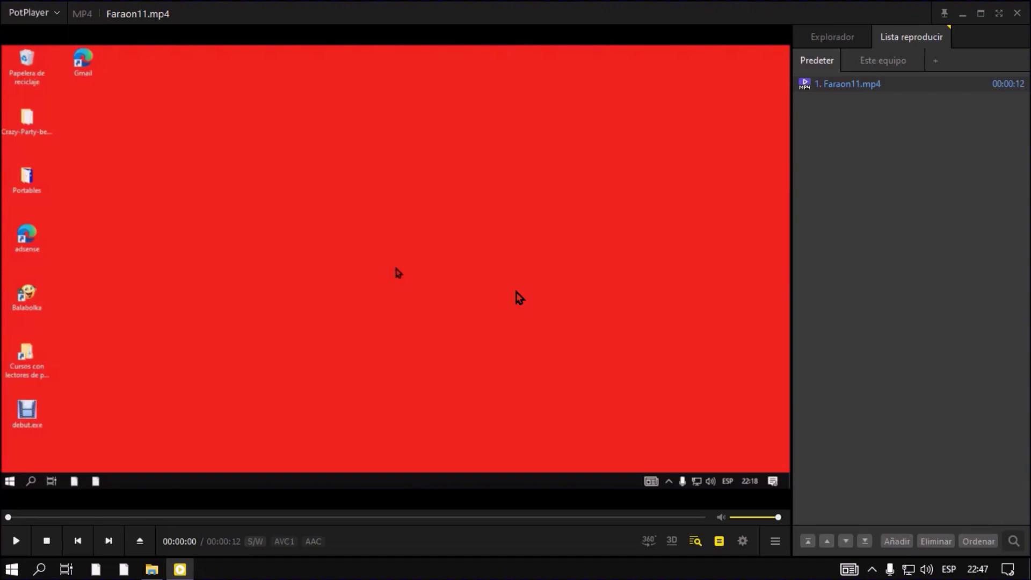
Close the video player and the Vídeos folder window, and select debut.exe on the desktop.
key(alt+F4)
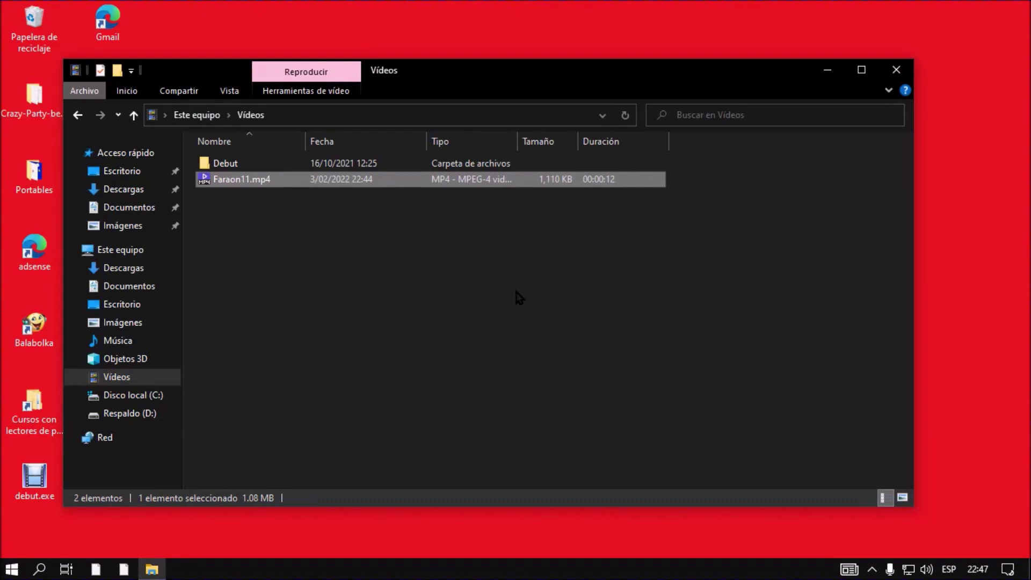
key(alt+F4)
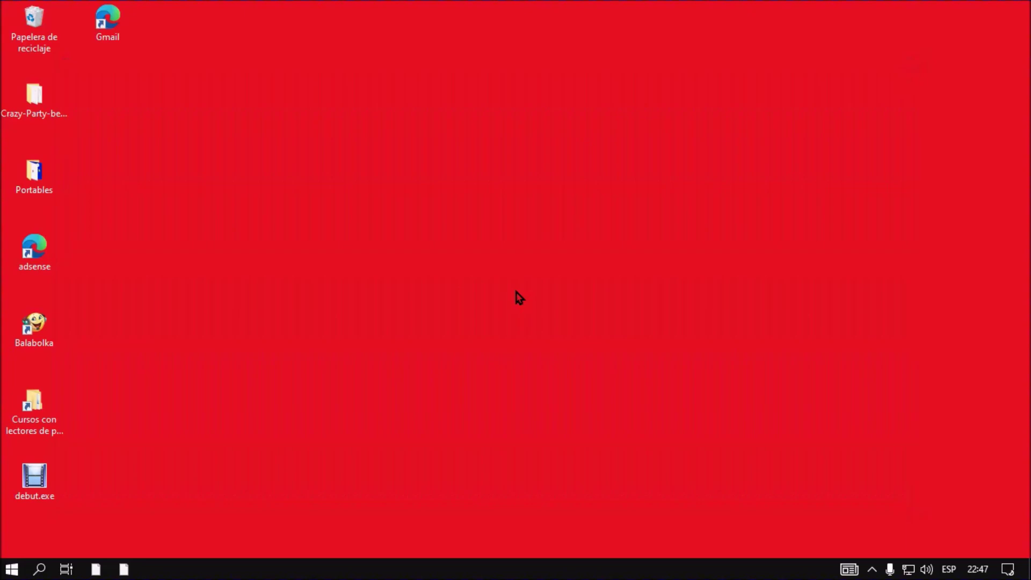
key(d)
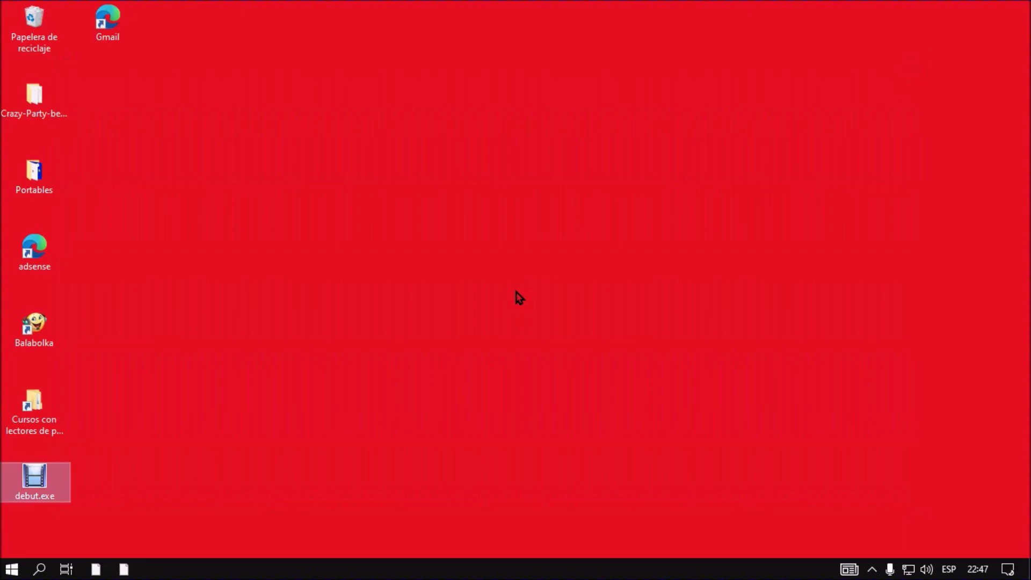